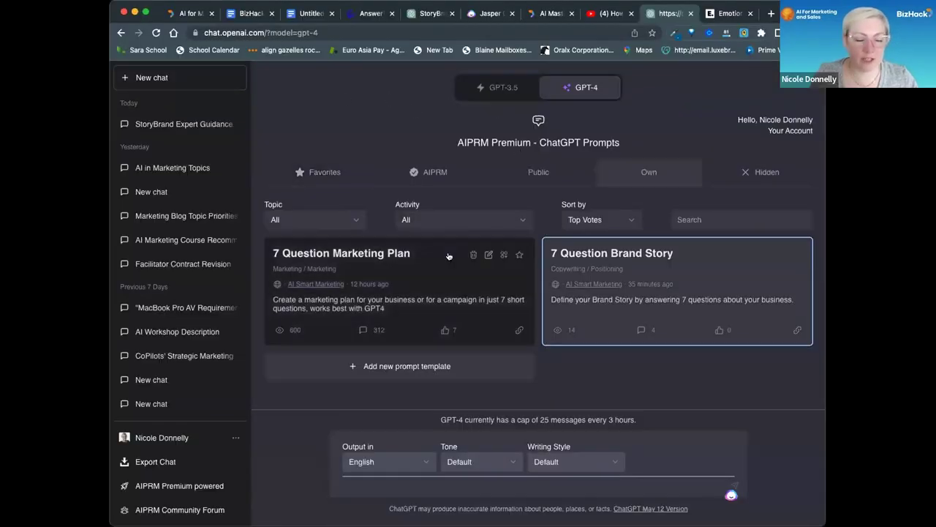
Step: Copy the share link of the 7 Question Brand Story prompt template
mouse_move(588, 92)
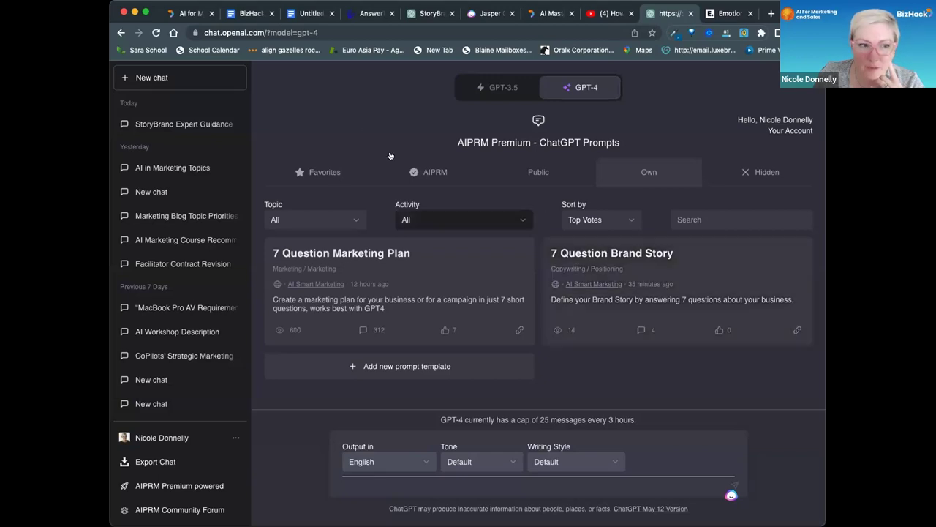
click(796, 330)
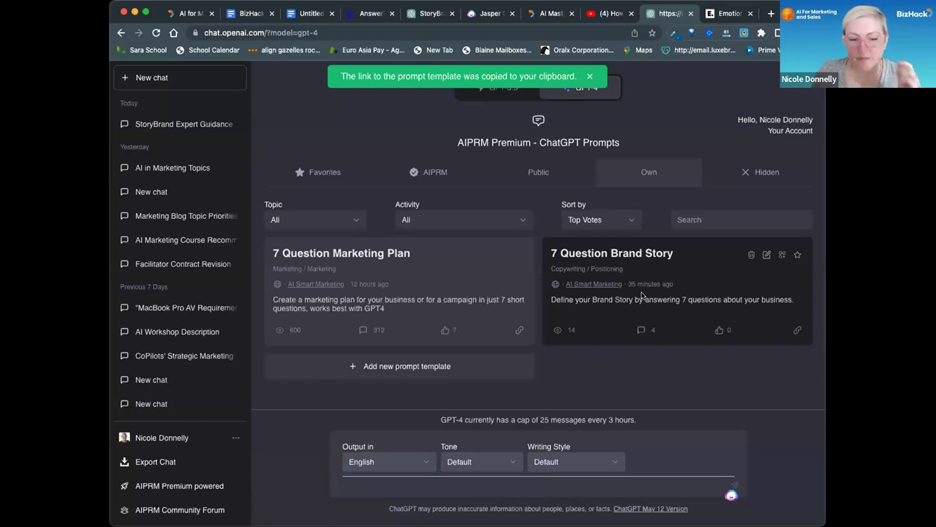
Step: Show the public AIPRM prompts and search them for "7"
mouse_move(584, 93)
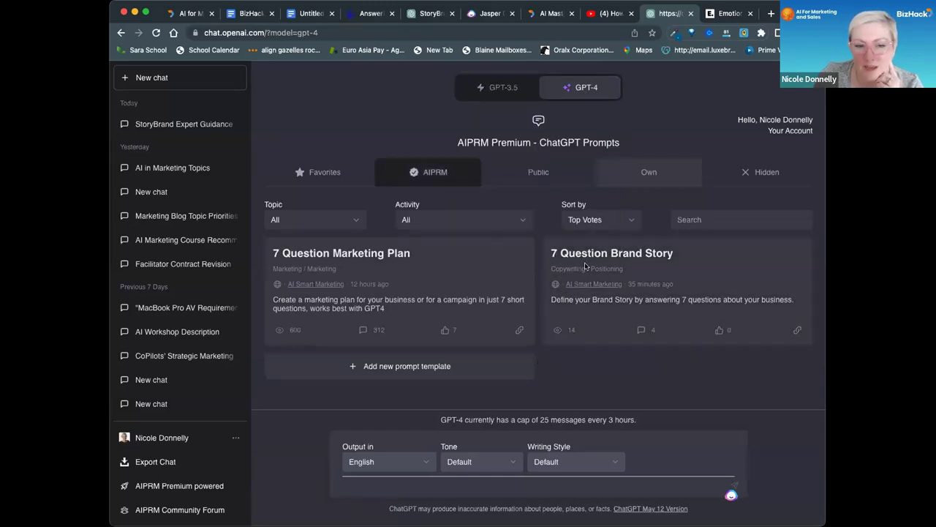
click(535, 179)
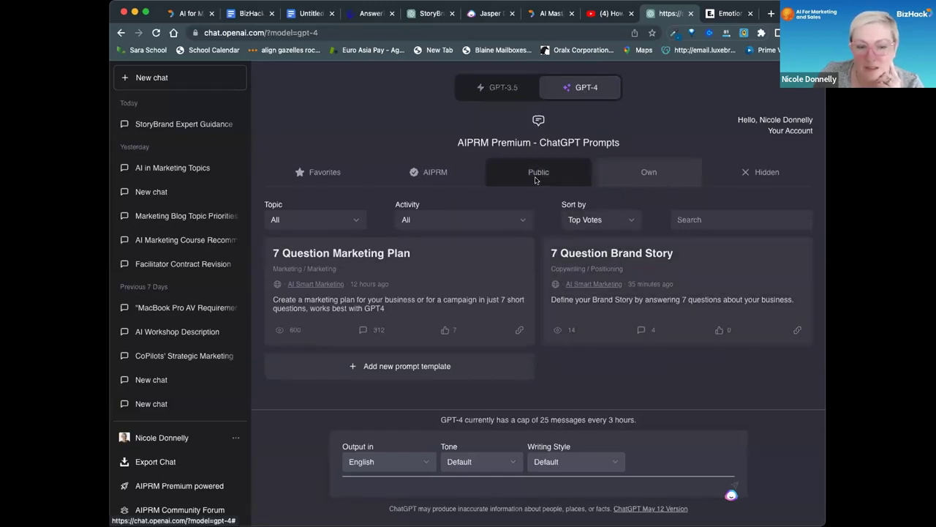
scroll(534, 186, down, 5)
scroll(535, 193, up, 10)
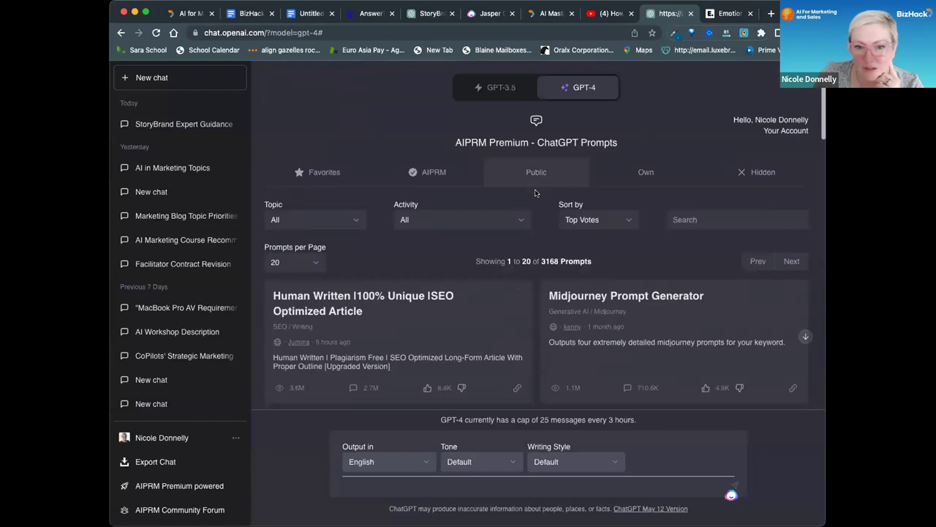
click(715, 219)
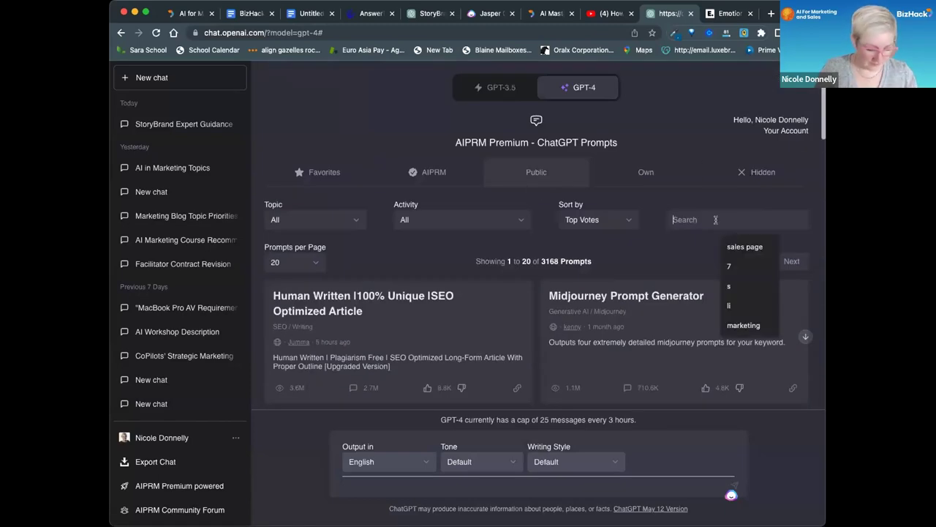
text(7)
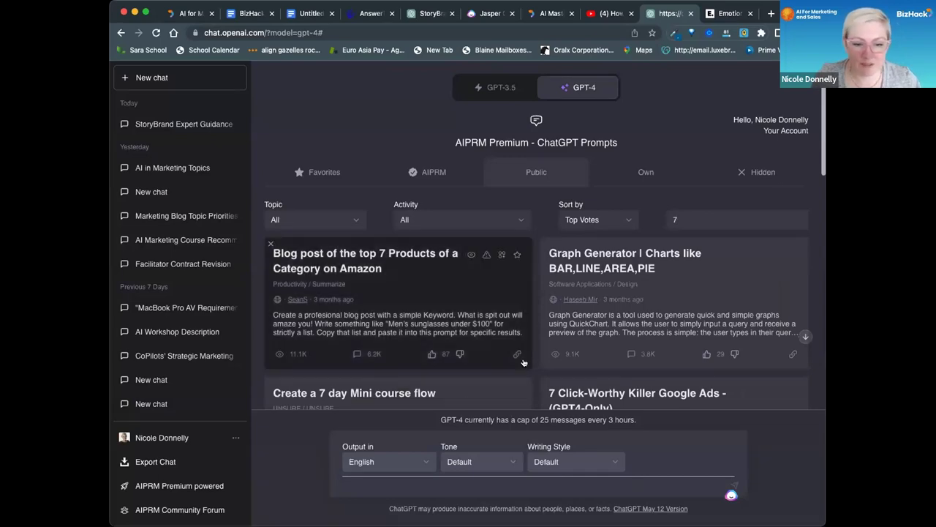
Step: Find the 7 Question Brand Story template by AI Smart Marketing among the matching prompts and load it for use
scroll(523, 362, down, 3)
scroll(524, 362, down, 3)
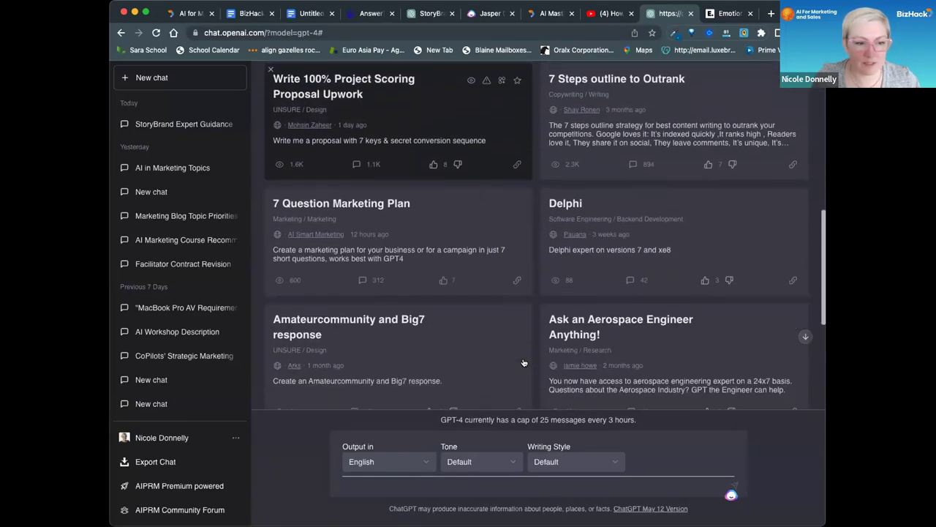
scroll(524, 362, down, 3)
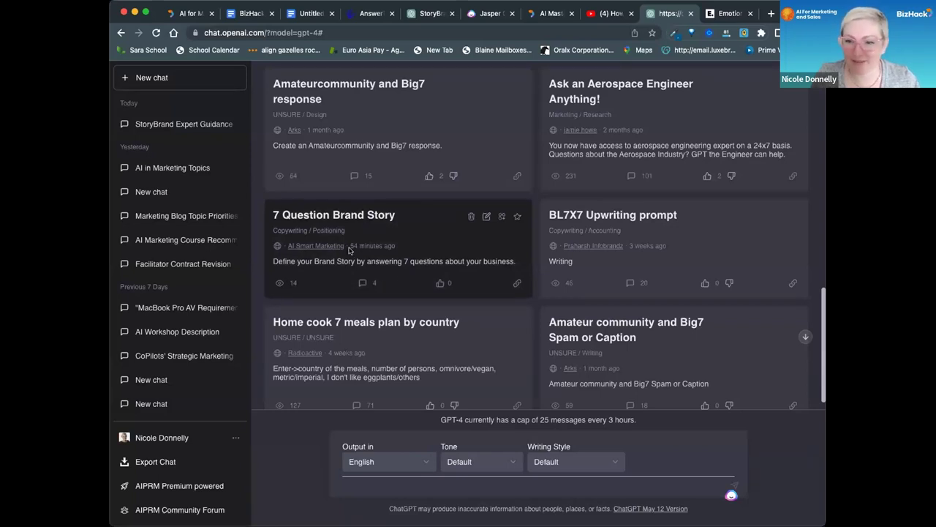
scroll(349, 251, down, 5)
scroll(349, 251, down, 5)
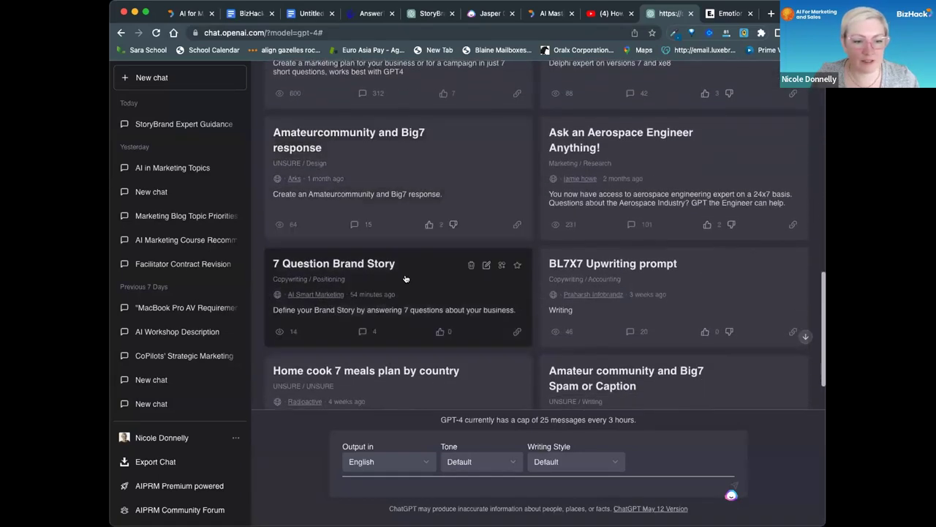
click(403, 275)
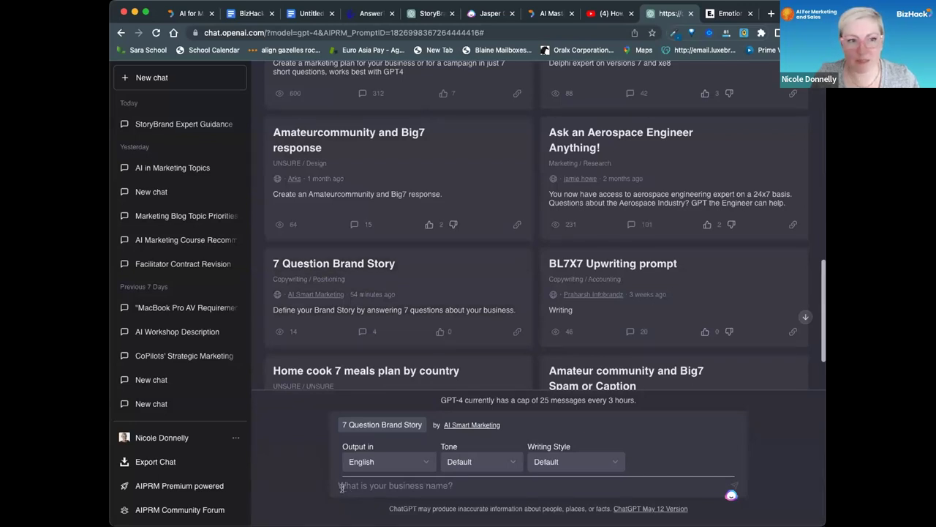
Step: Switch to the open StoryBrand chat and read through the seven brand story questions and their answers
click(421, 15)
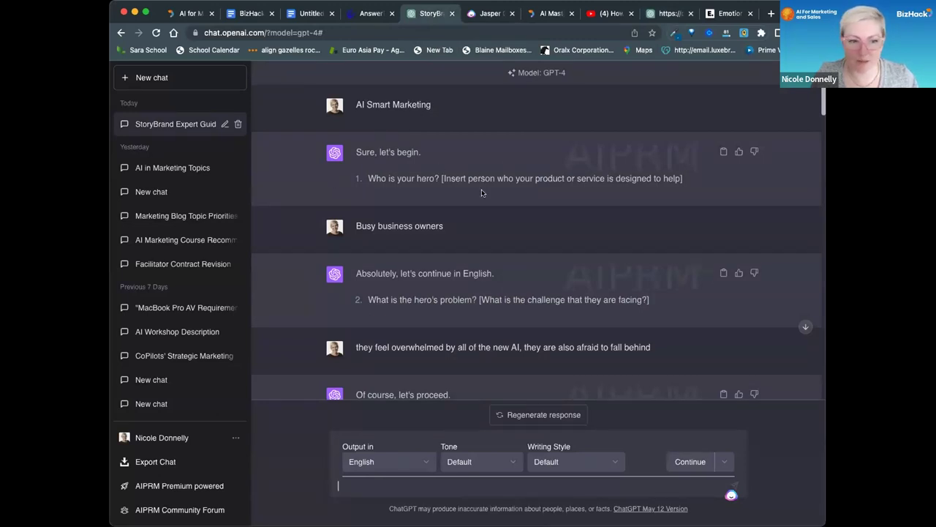
scroll(527, 193, down, 2)
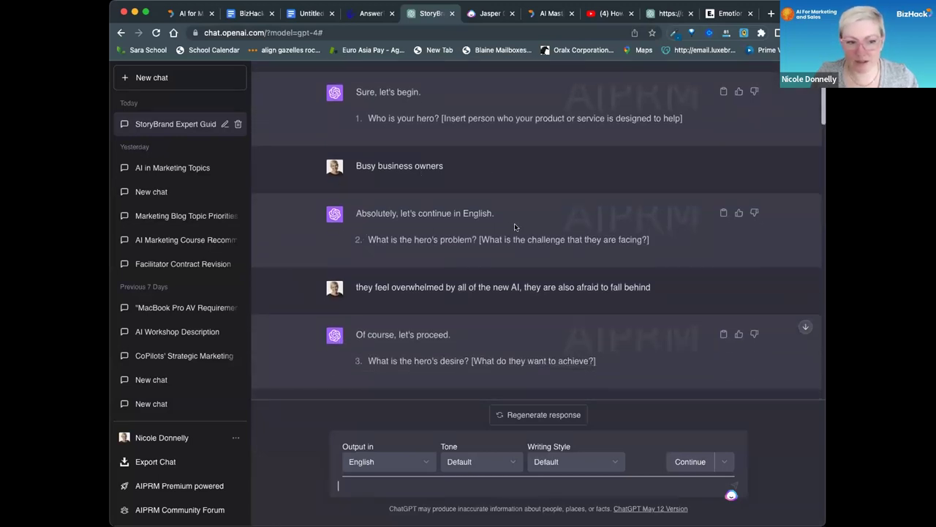
scroll(514, 227, down, 5)
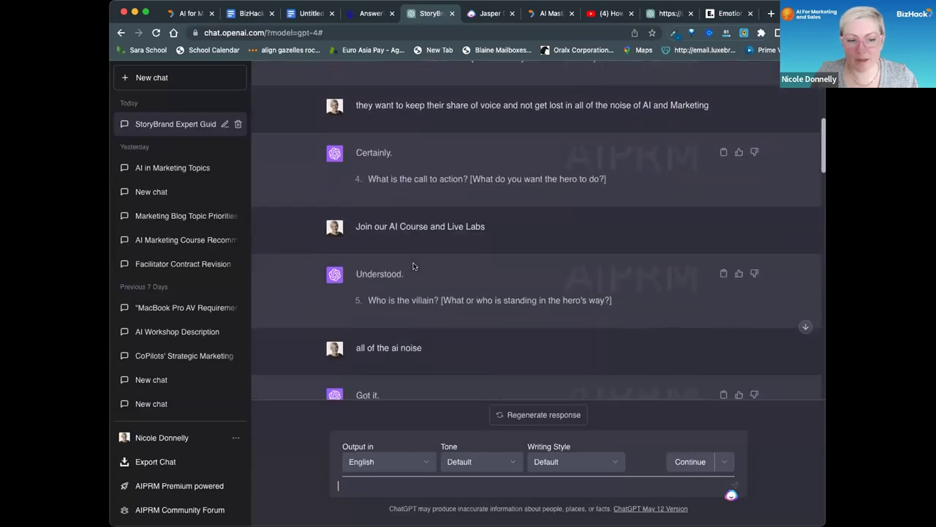
scroll(413, 266, down, 5)
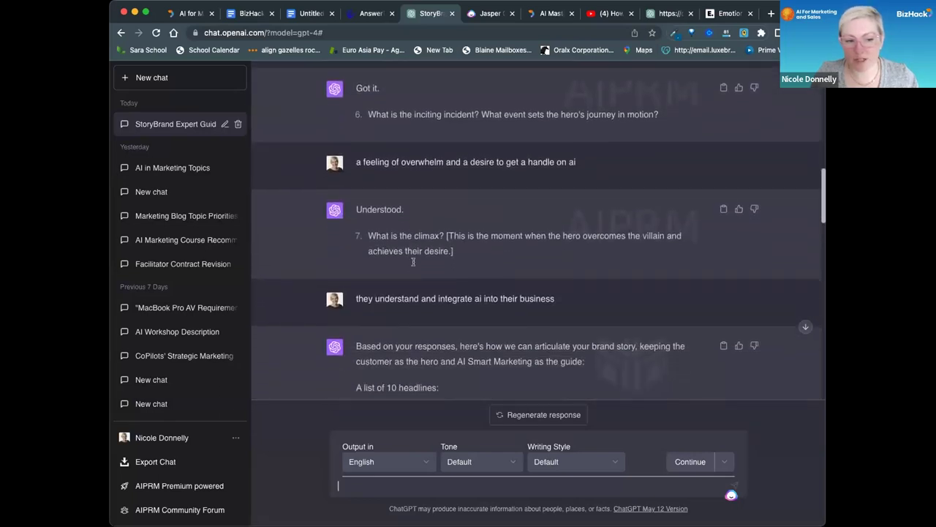
scroll(413, 261, down, 2)
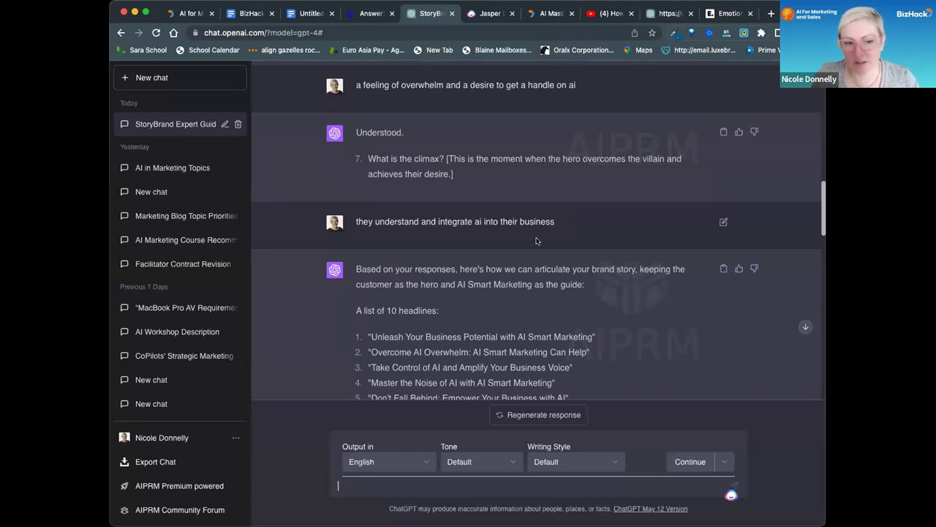
Step: Review the generated brand story output, focusing on the lists of 10 headlines and 10 taglines
scroll(535, 241, down, 1)
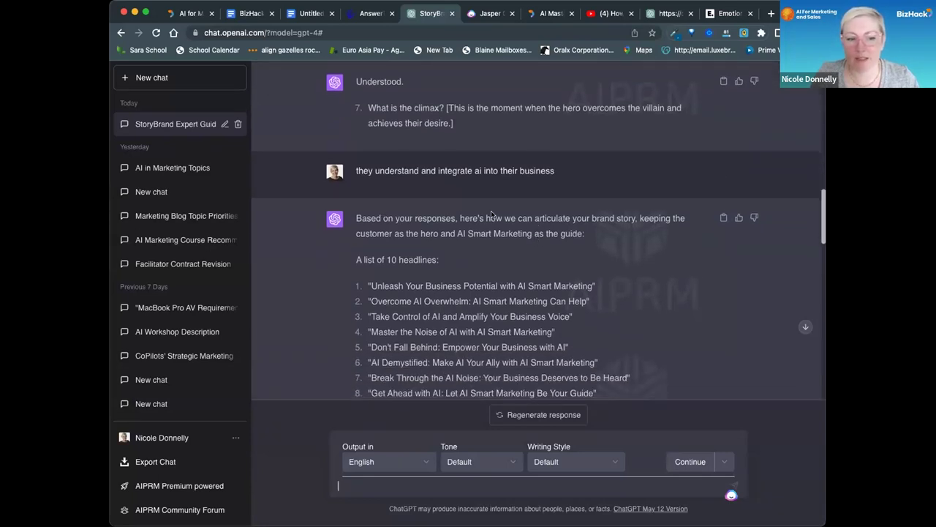
scroll(500, 242, down, 4)
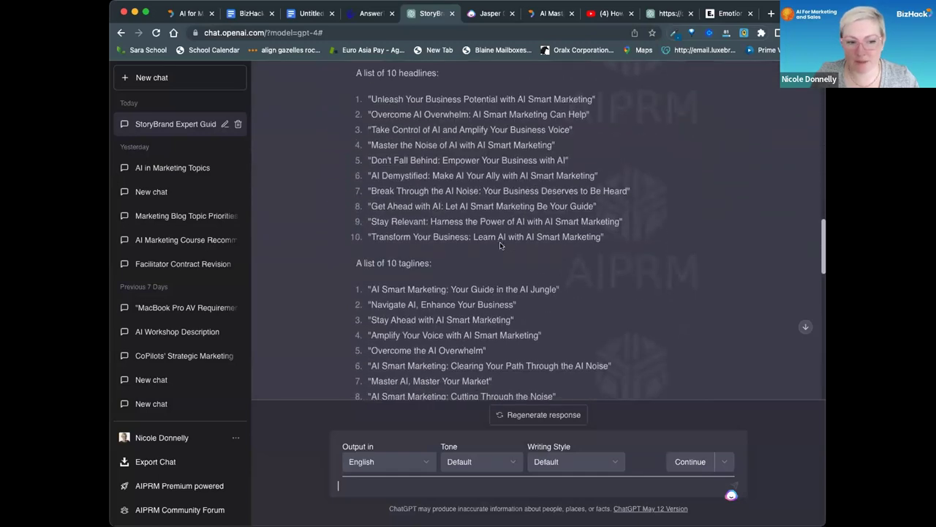
scroll(500, 245, down, 10)
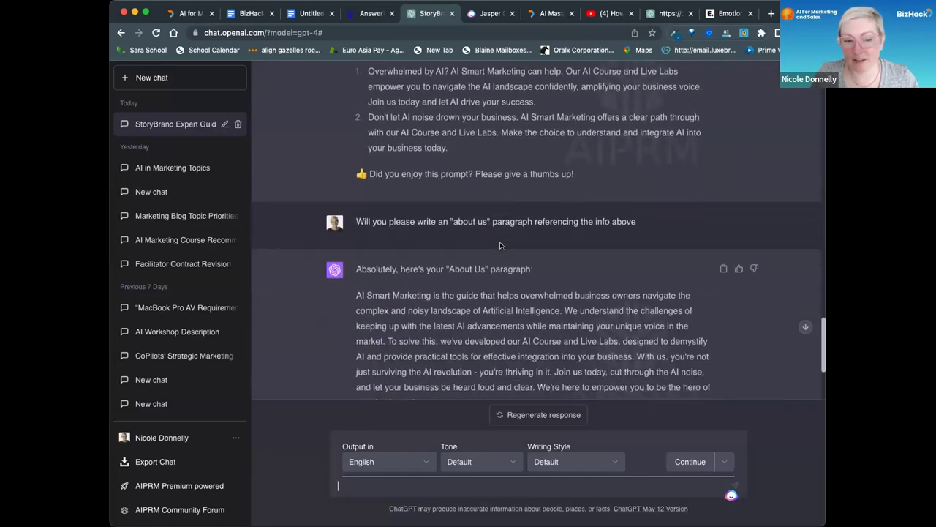
scroll(499, 245, down, 1)
scroll(500, 244, up, 12)
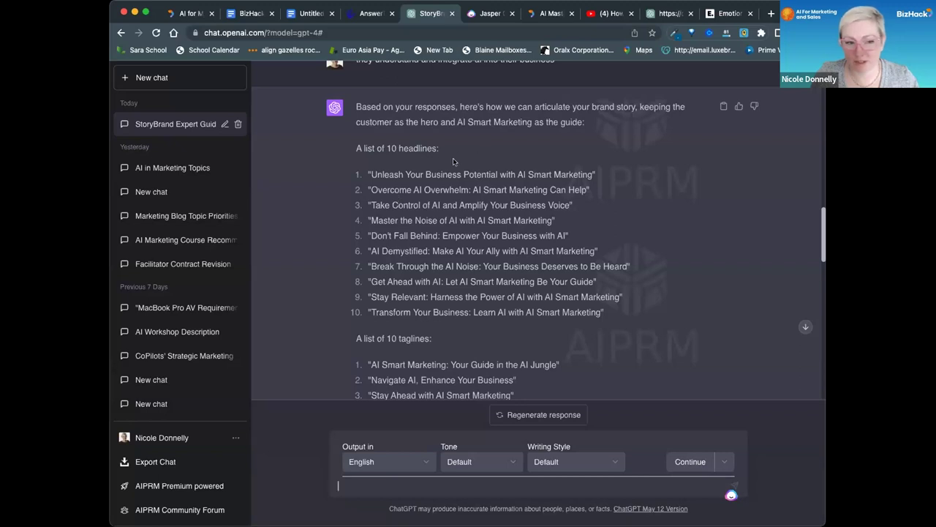
scroll(391, 182, down, 5)
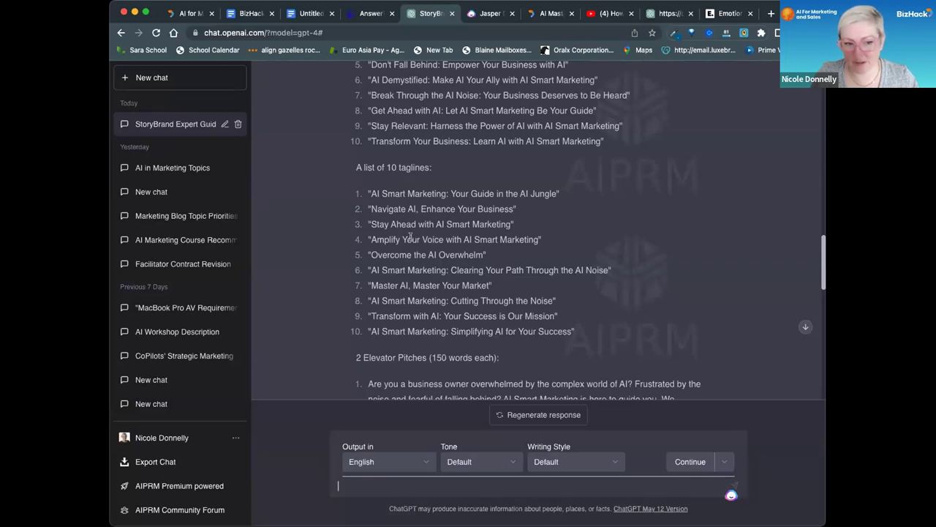
scroll(410, 236, down, 1)
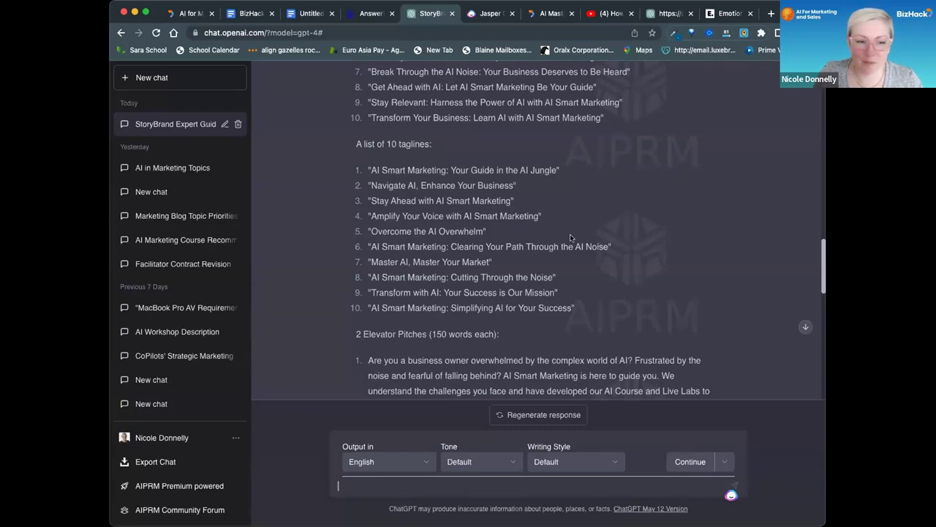
Step: Read the 150-word and 75-word elevator pitches and the "About Us" paragraph in the chat
scroll(571, 237, down, 1)
scroll(572, 237, down, 6)
scroll(453, 143, up, 3)
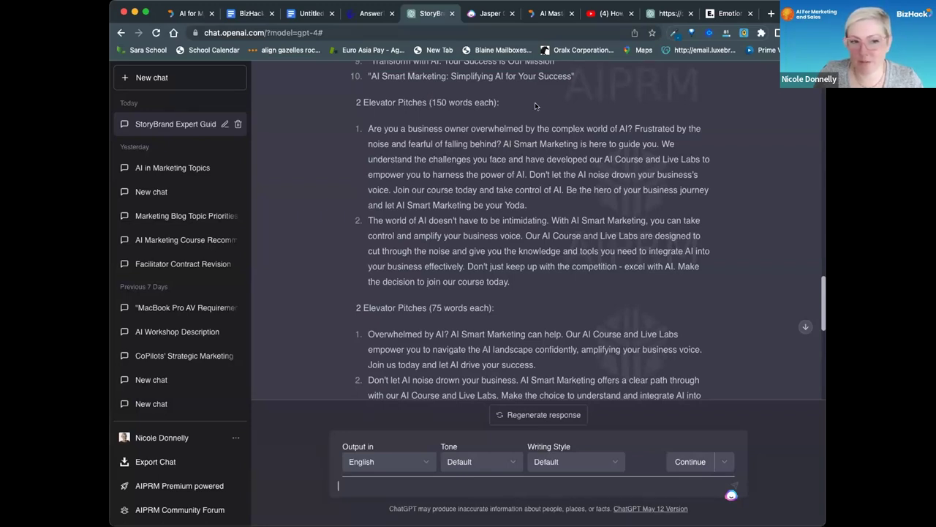
scroll(297, 238, down, 3)
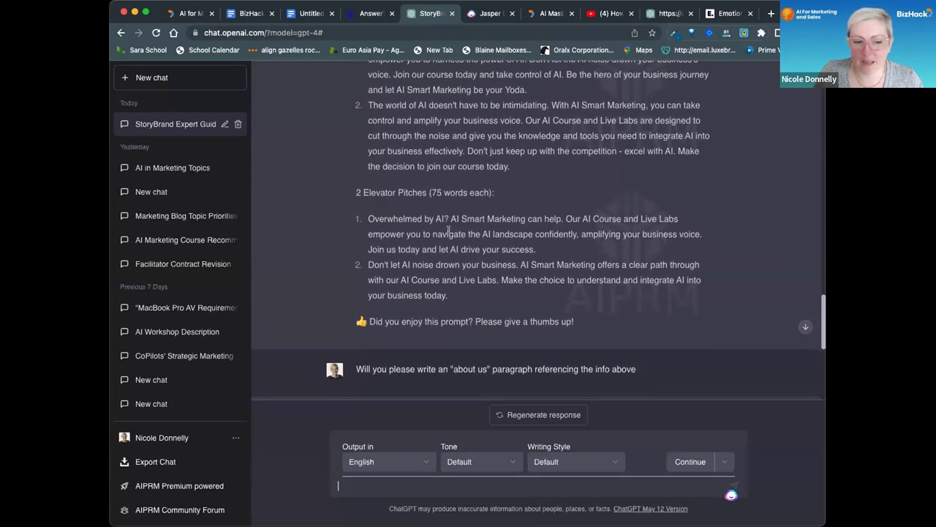
scroll(447, 231, down, 3)
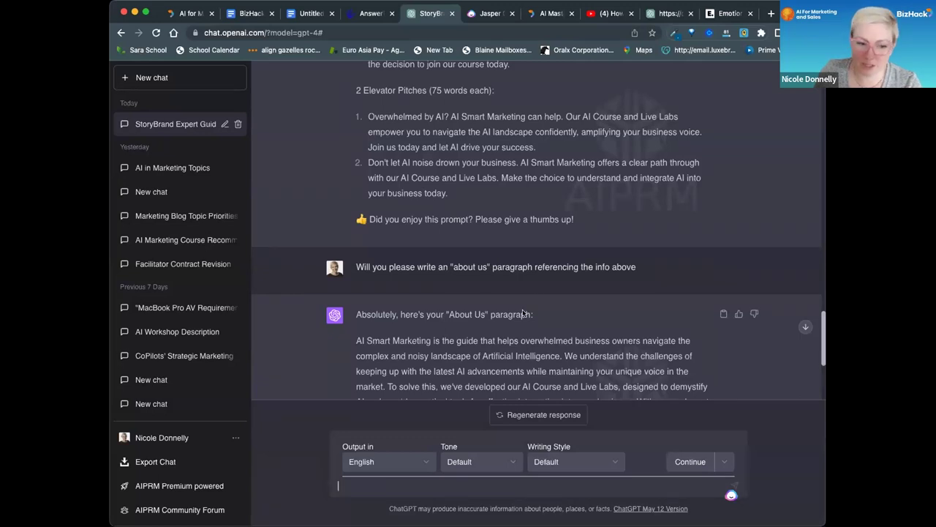
scroll(493, 294, down, 3)
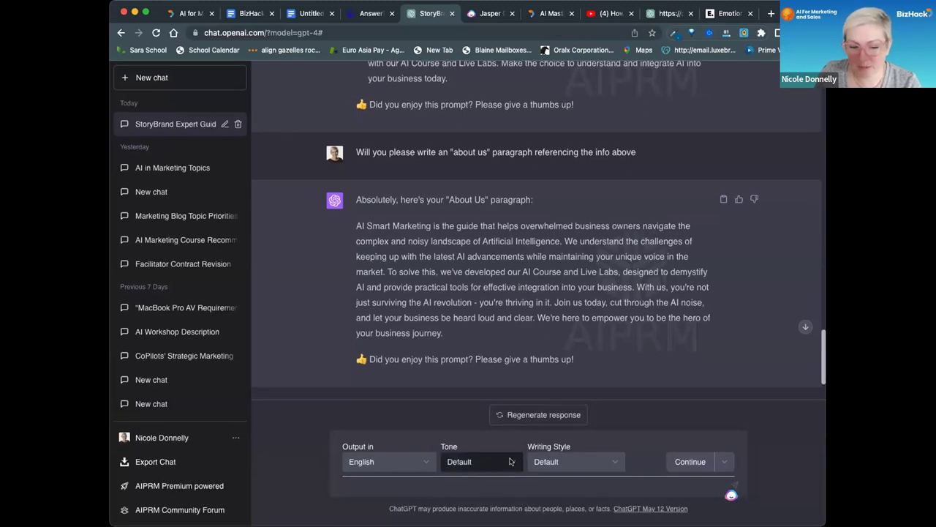
Step: Look through the available Tone and Writing Style options for the chat output without choosing any
click(510, 461)
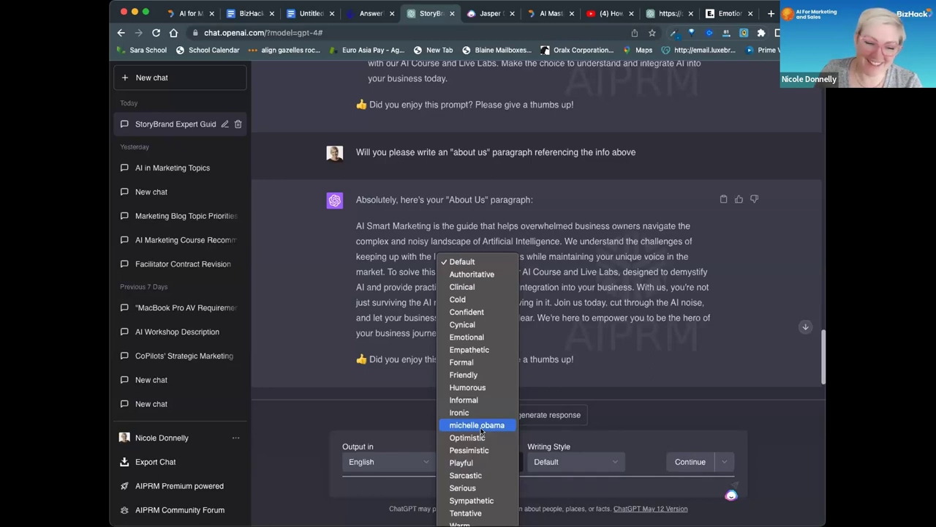
click(600, 463)
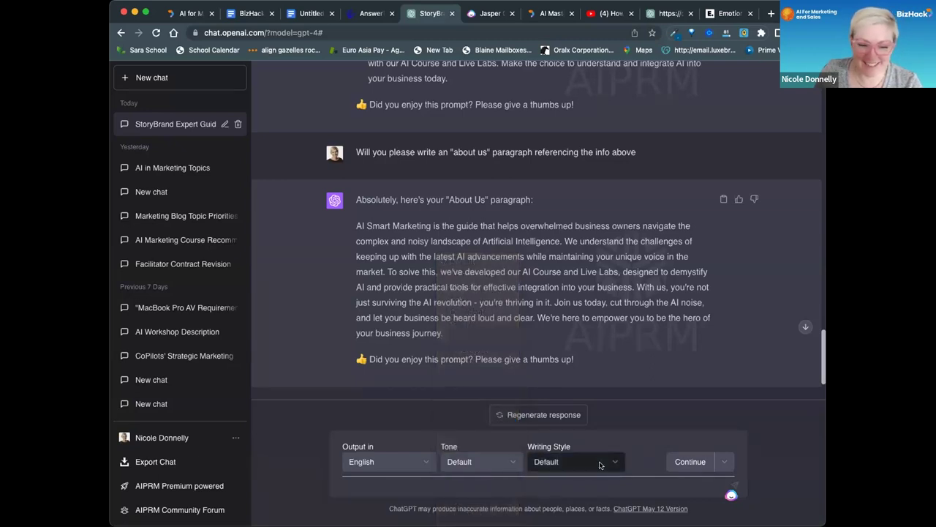
click(600, 463)
scroll(597, 494, down, 5)
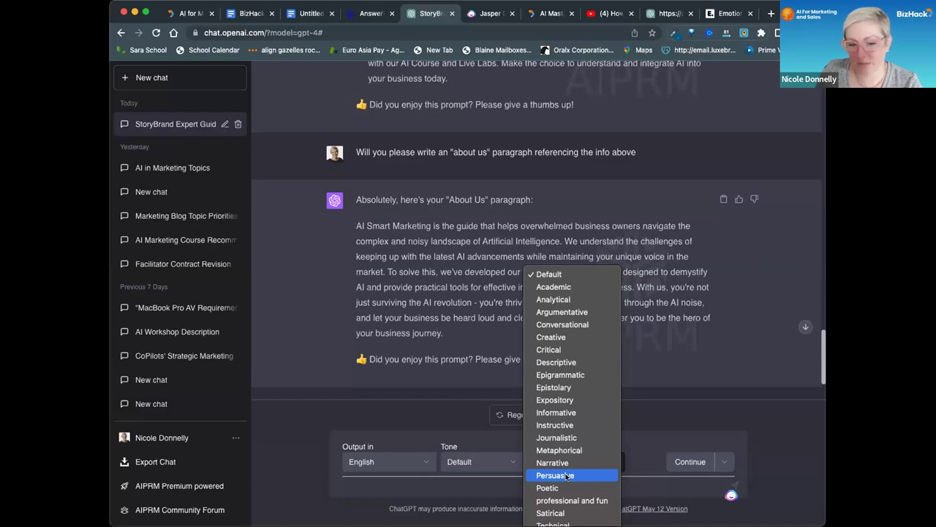
click(636, 486)
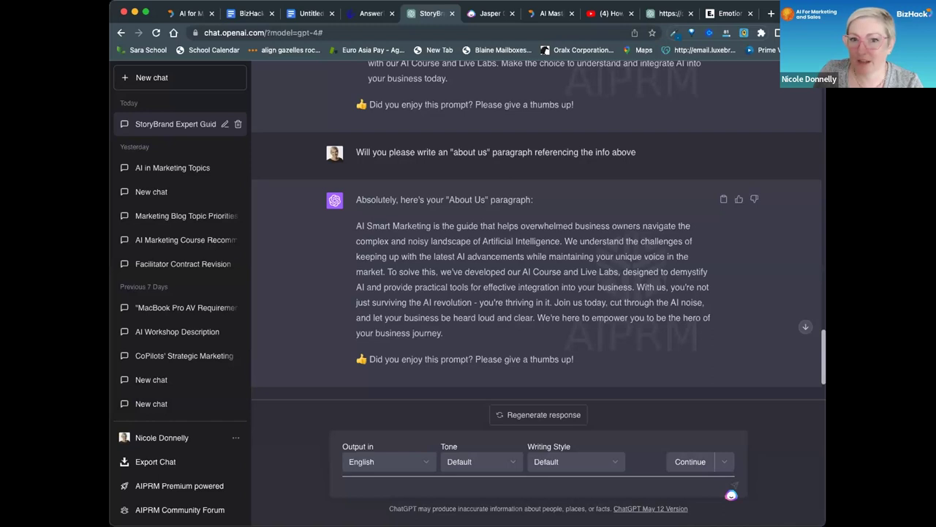
Step: Switch to the Brand Voice Thinksheet in Google Docs and examine its prompt examples and list of tone-of-voice adjectives
click(709, 15)
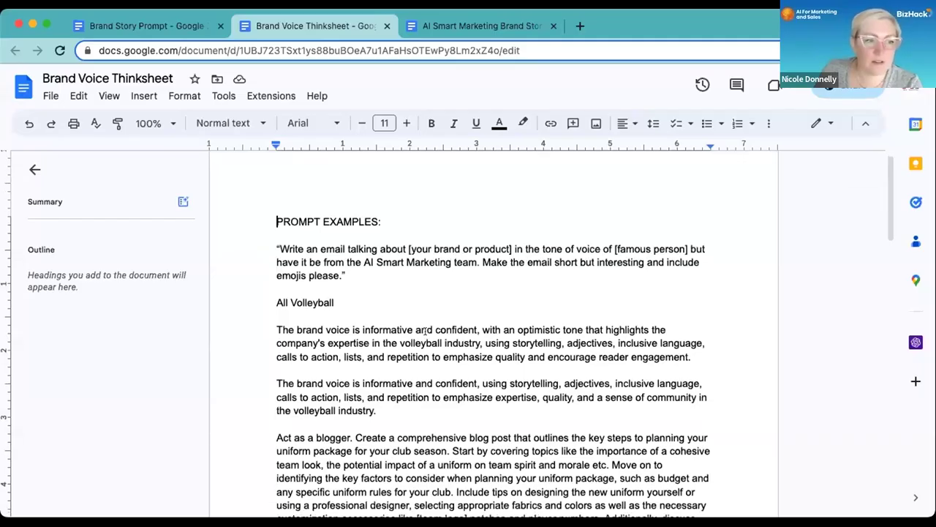
scroll(425, 331, down, 6)
scroll(425, 332, down, 10)
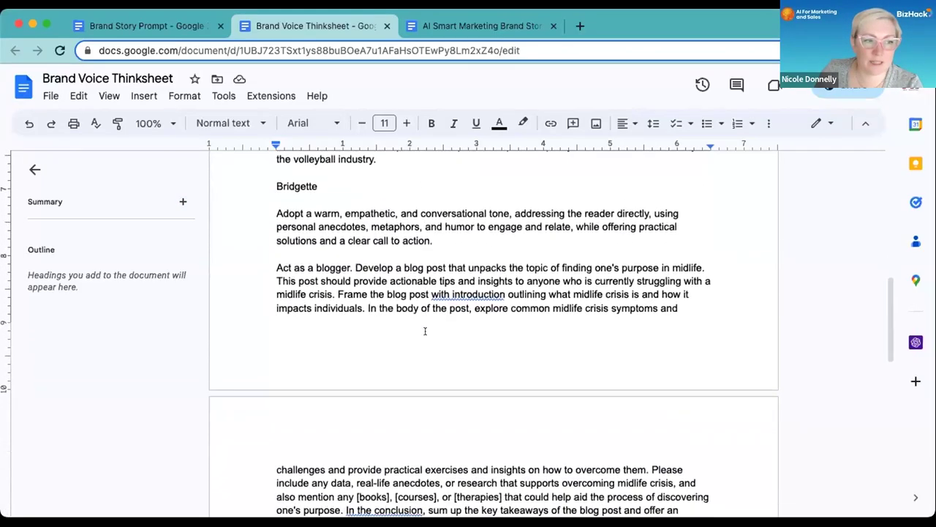
scroll(425, 320, down, 1)
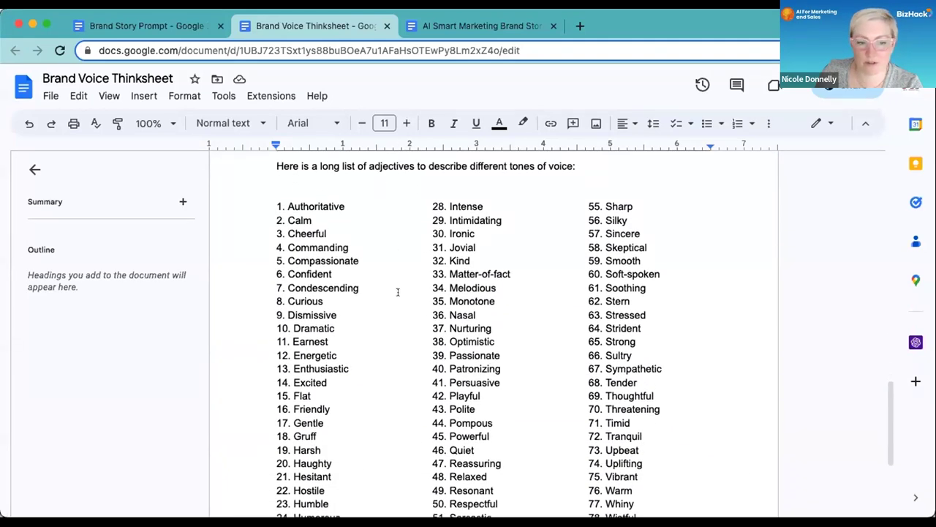
scroll(398, 292, down, 3)
scroll(398, 292, up, 2)
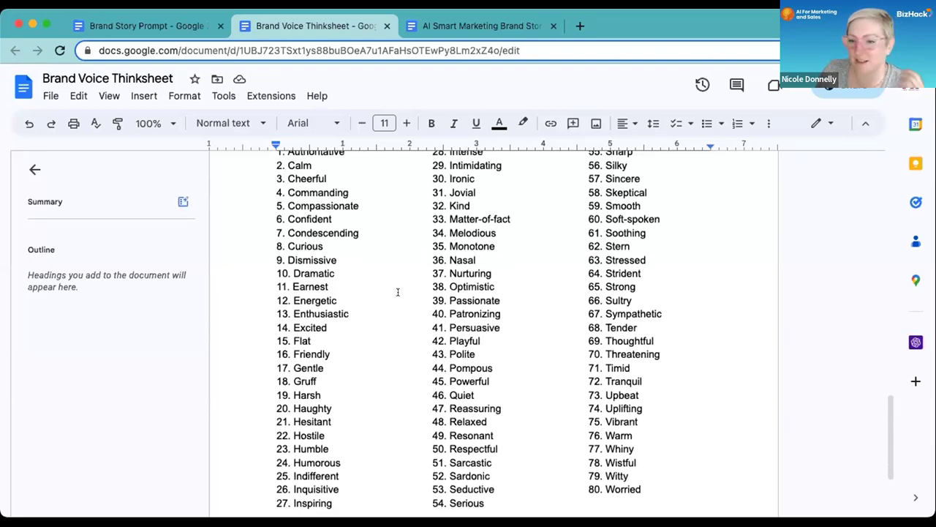
scroll(398, 291, up, 3)
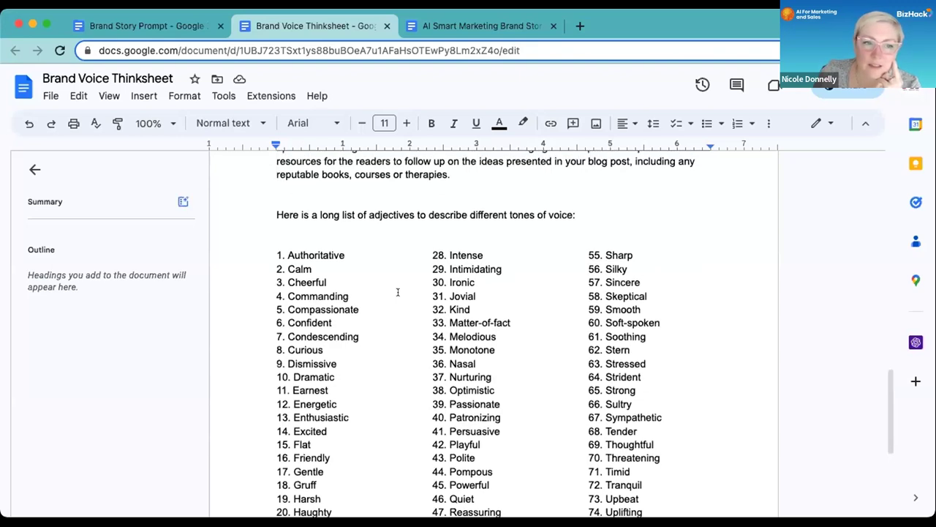
scroll(398, 292, up, 8)
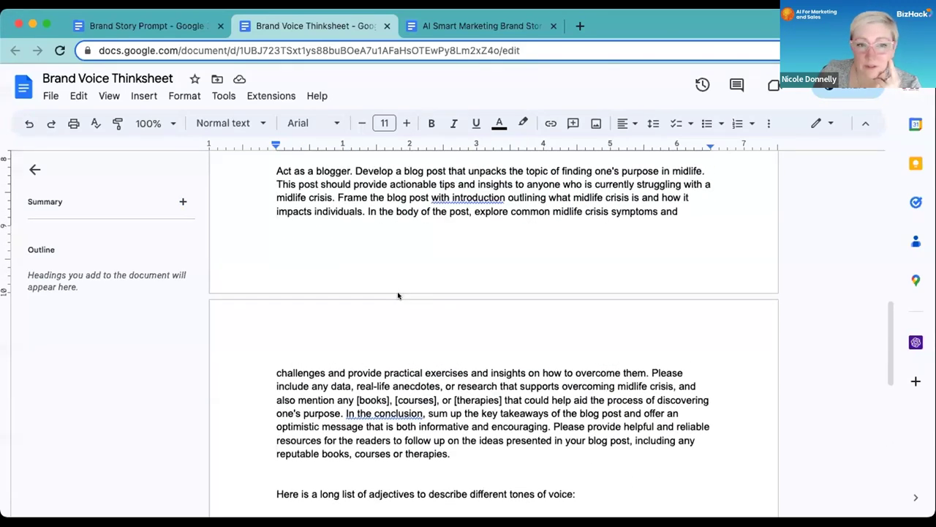